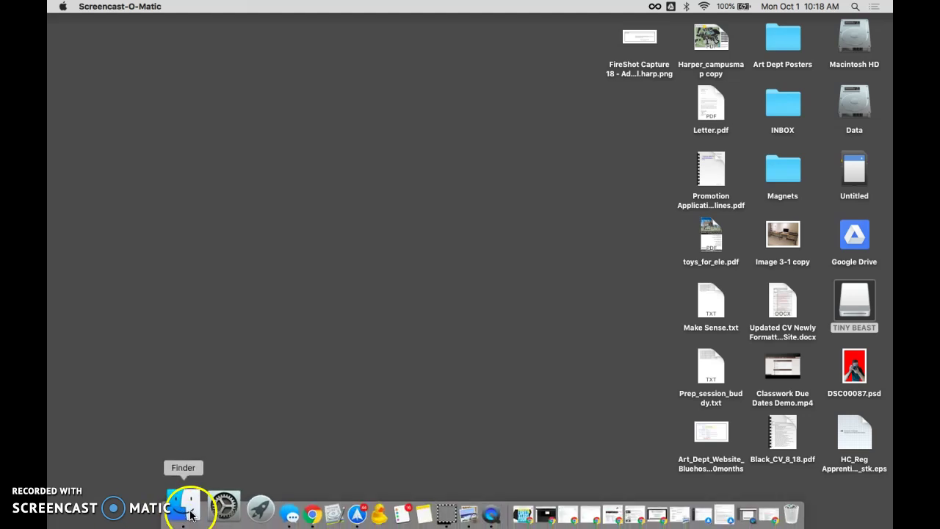
- Open a Finder window on the Data drive, then move and enlarge it to give the columns more room
click(183, 514)
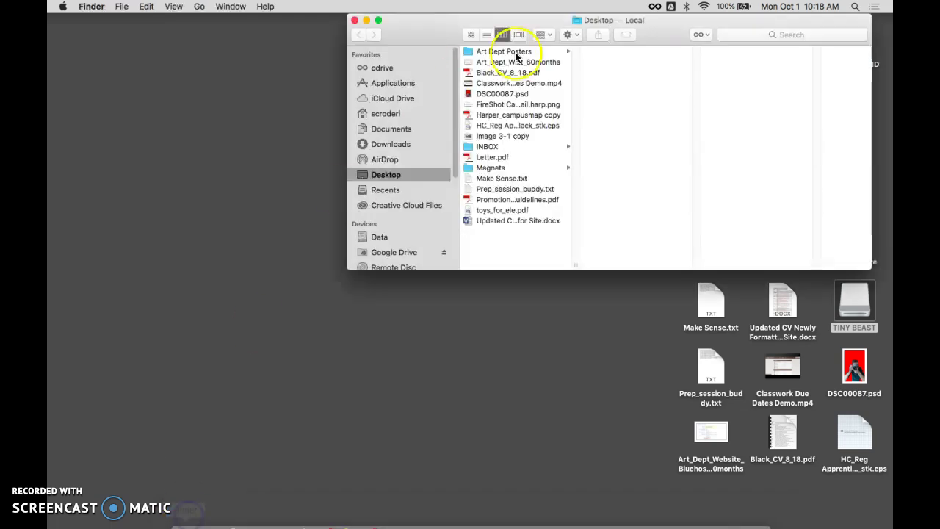
click(375, 238)
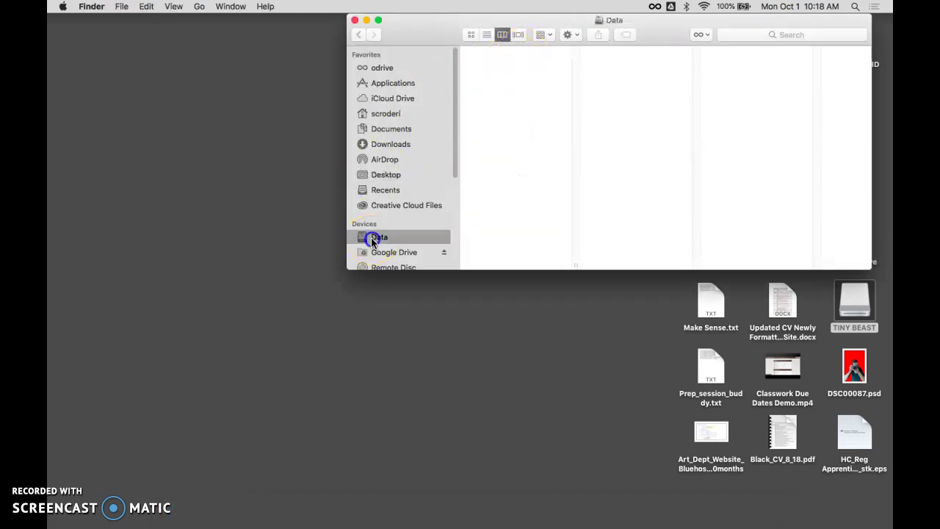
drag(419, 23, 229, 31)
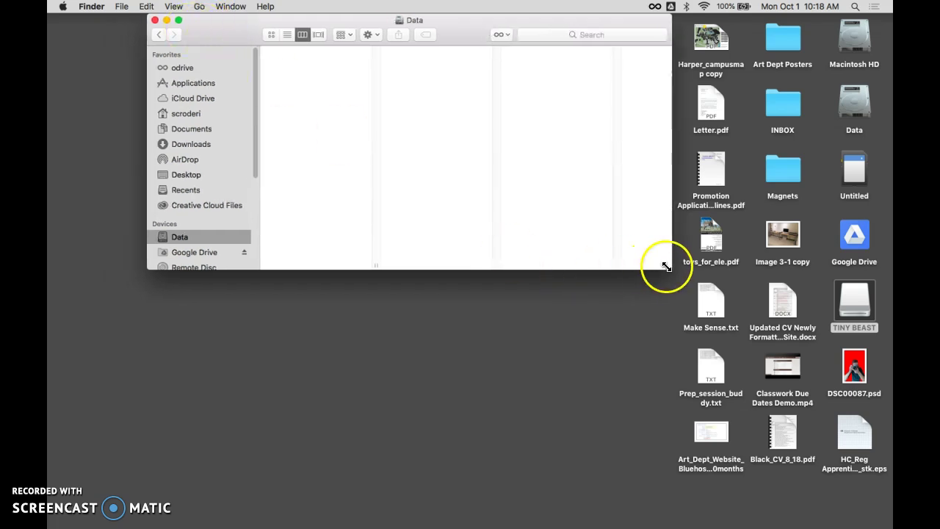
drag(668, 268, 891, 403)
mouse_move(489, 27)
mouse_down()
mouse_move(489, 73)
mouse_move(487, 37)
mouse_up()
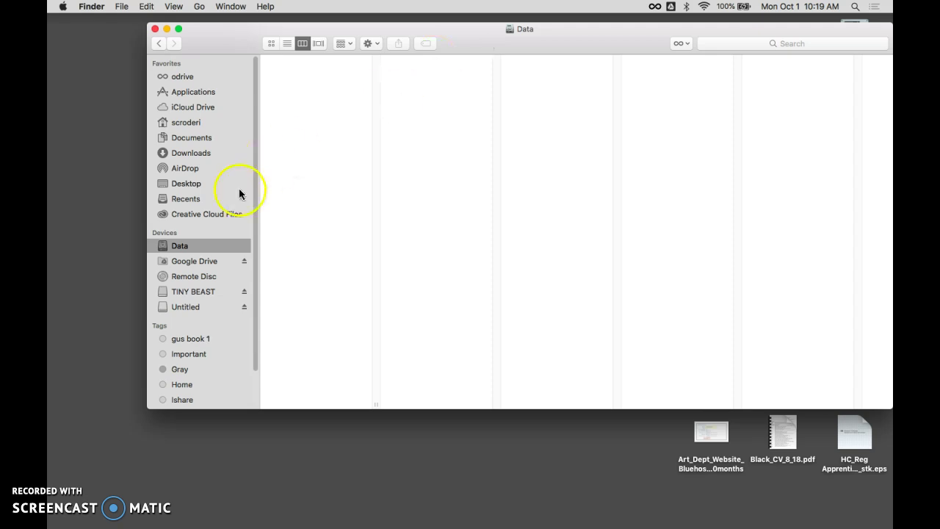
- Create a folder named LONG 1 at the root of the Data drive
key(super+shift+n)
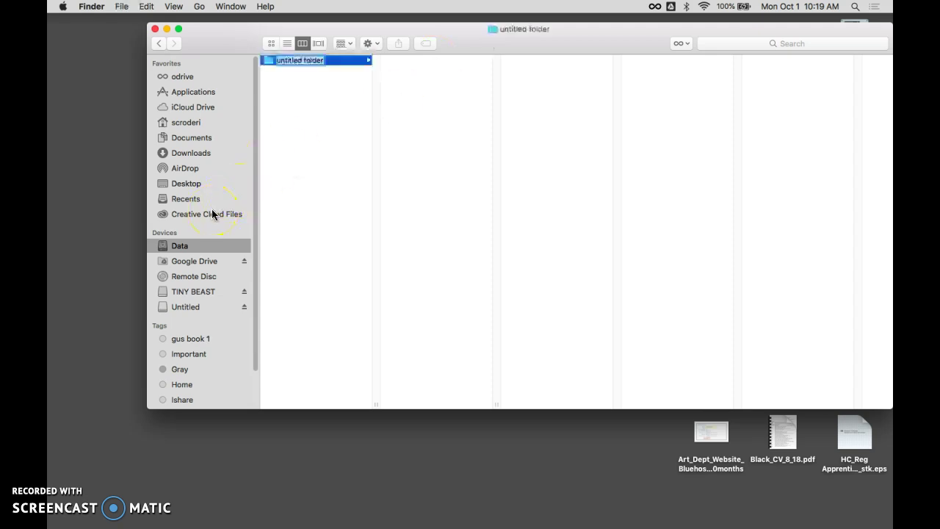
text(LONG 1)
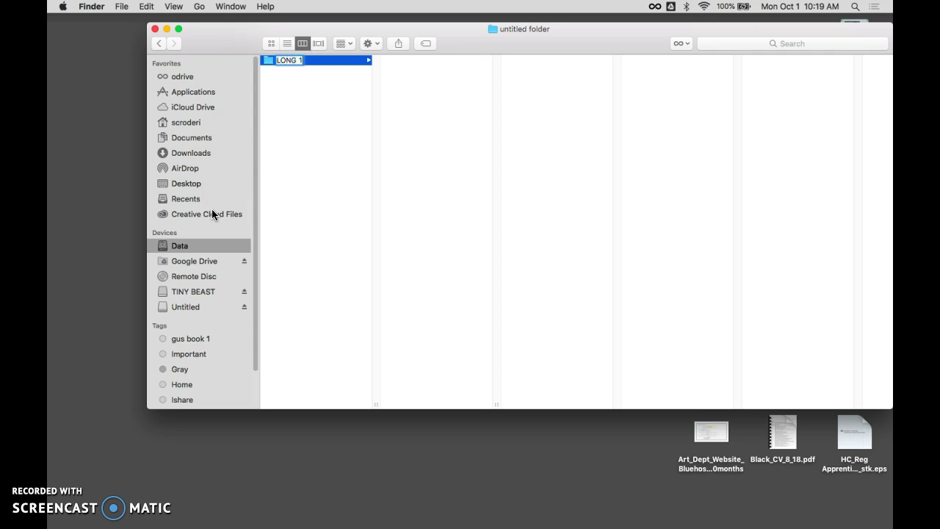
click(333, 190)
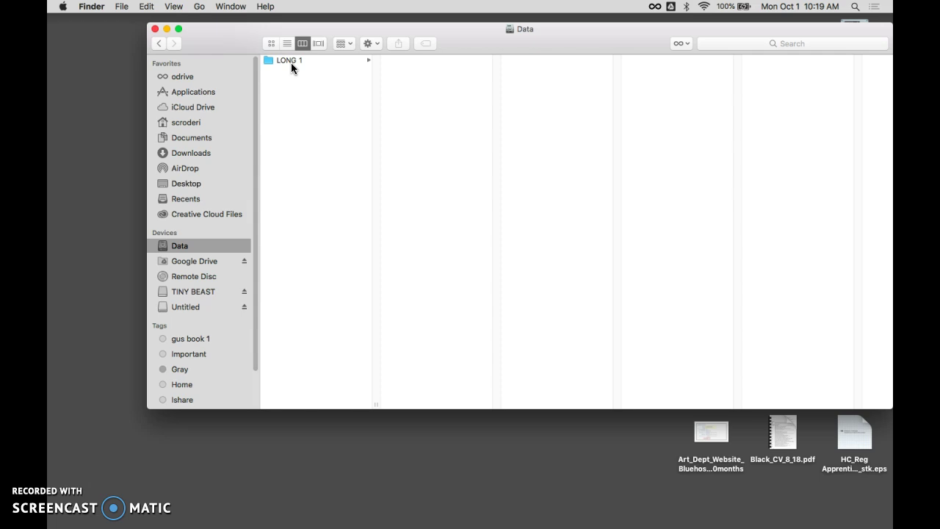
- Compare how the LONG 1 folder displays in icon, list, column and Cover Flow views, ending in column view
click(280, 59)
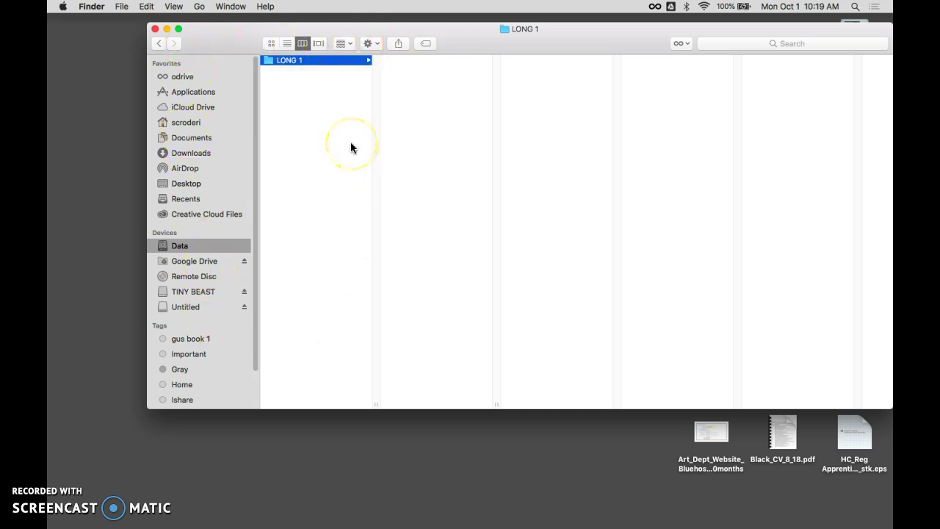
click(271, 44)
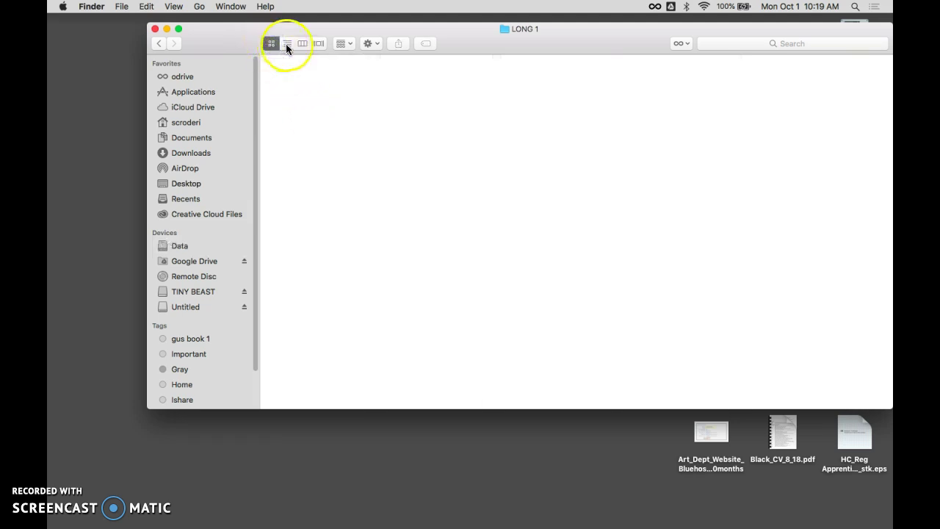
click(286, 44)
click(303, 43)
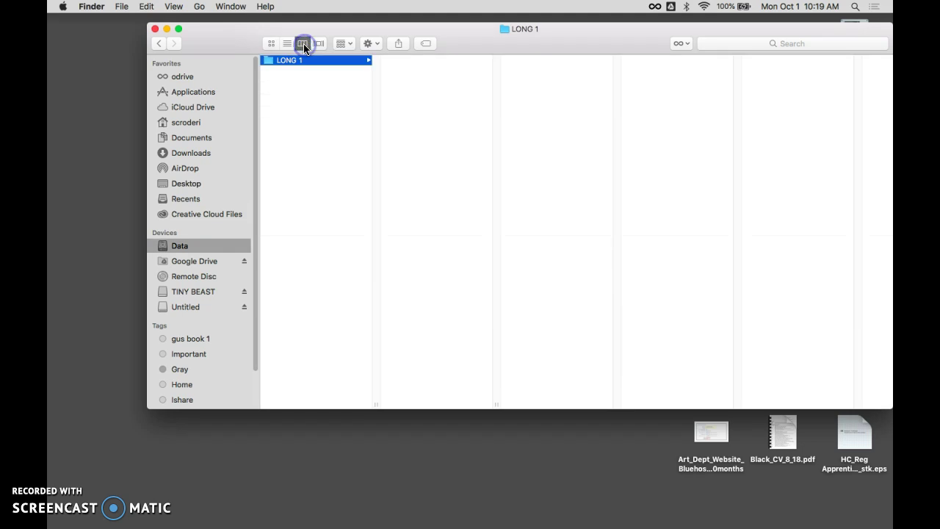
click(319, 45)
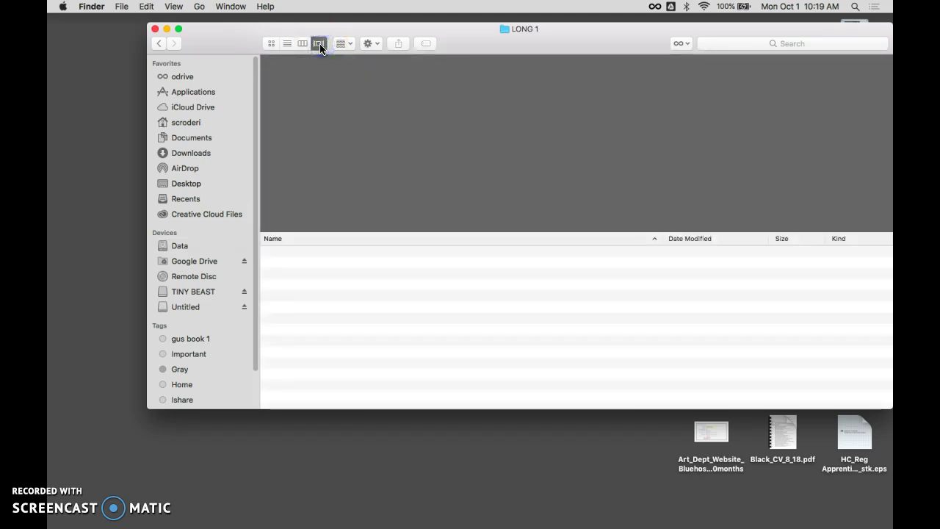
click(302, 44)
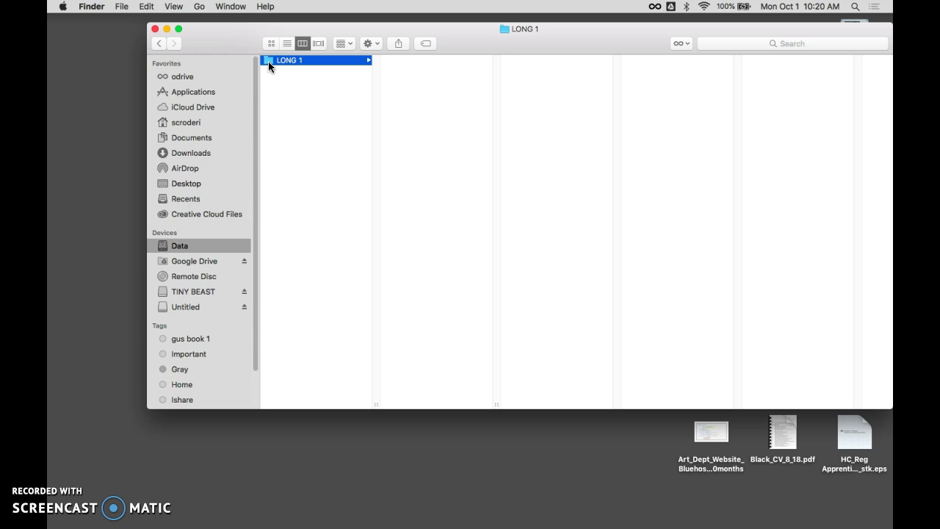
click(121, 7)
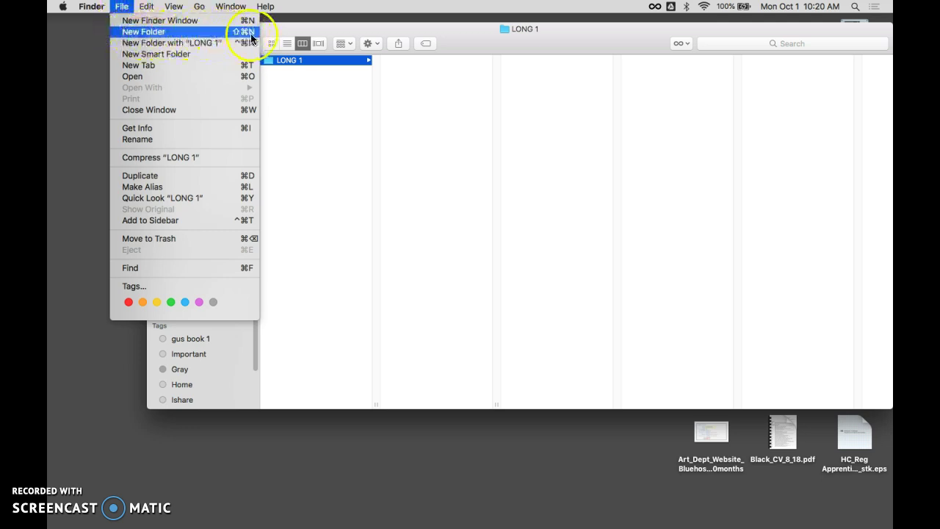
click(338, 141)
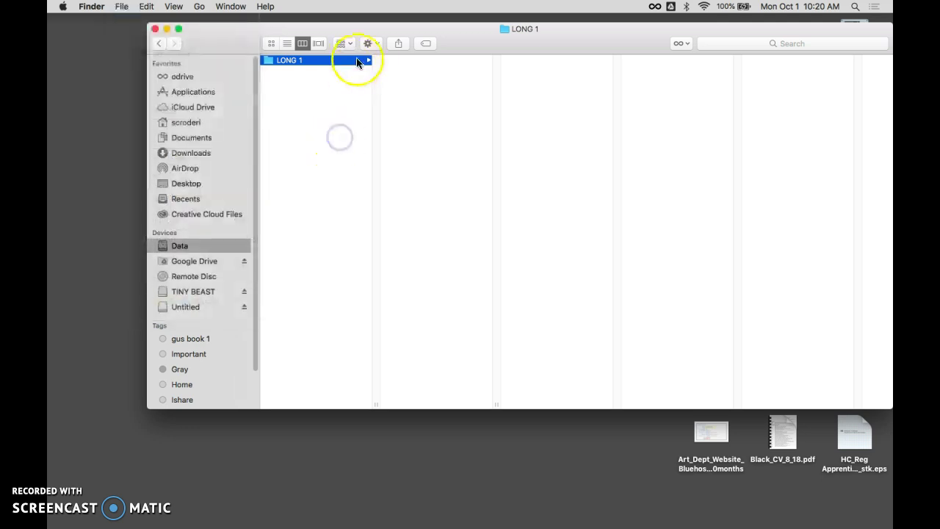
click(374, 43)
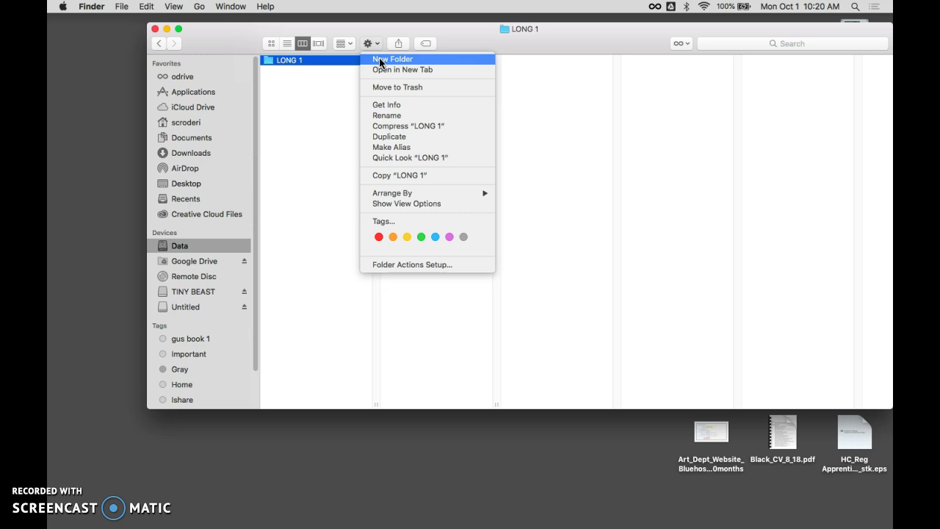
click(310, 91)
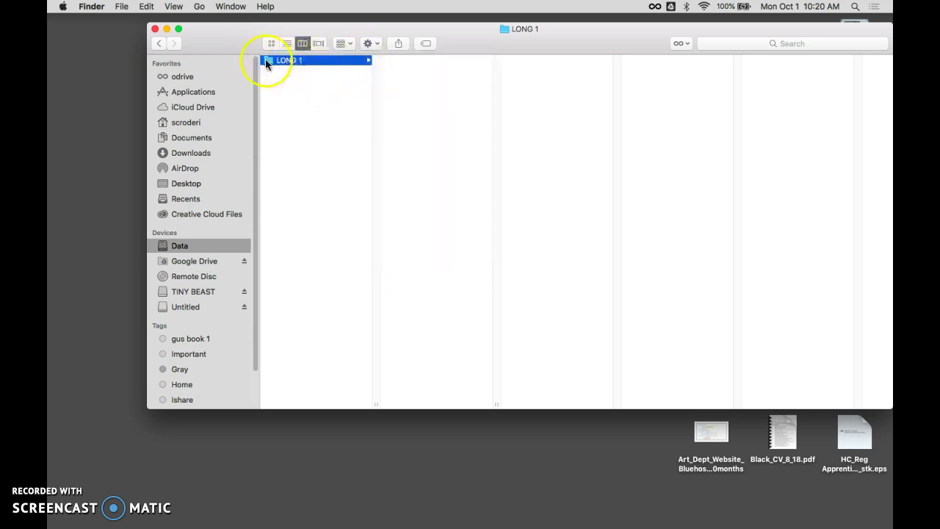
- Create a subfolder named Part 1 inside the LONG 1 folder
click(370, 43)
click(382, 59)
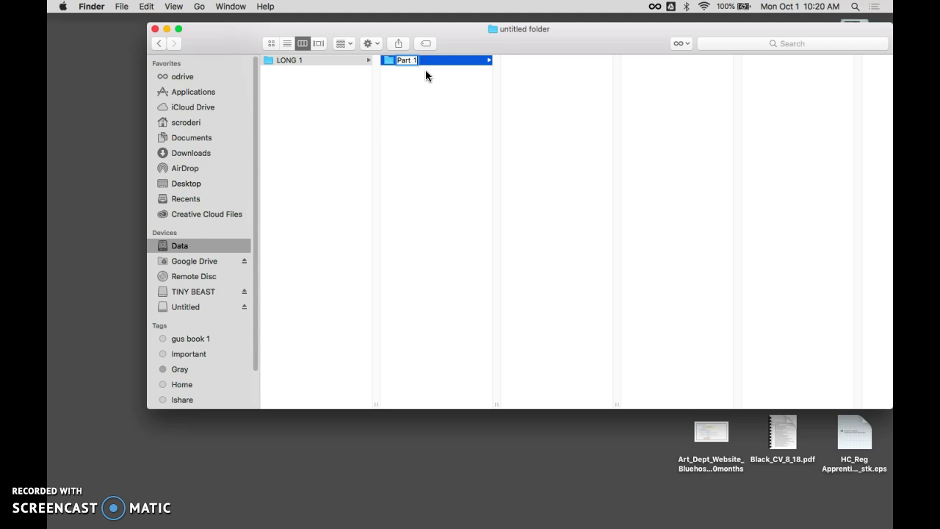
click(395, 61)
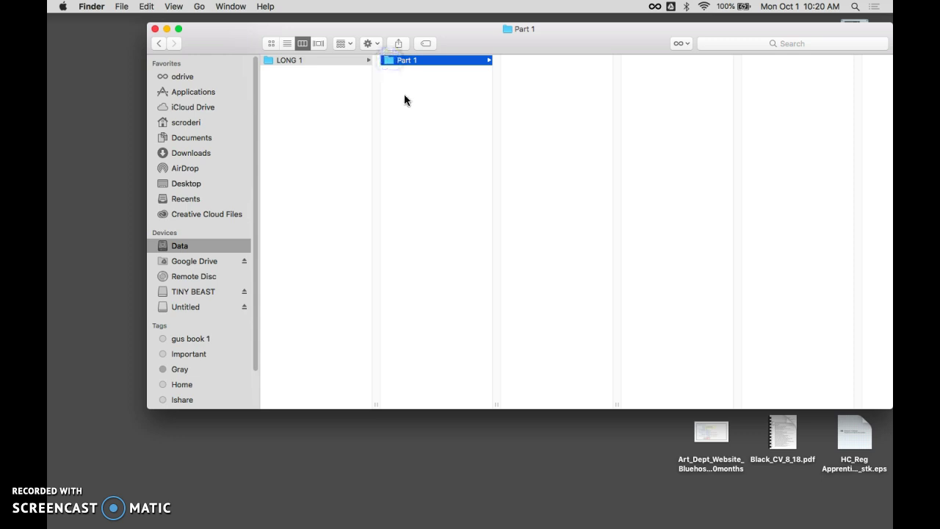
- Create a subfolder named RAW inside the Part 1 folder
click(372, 43)
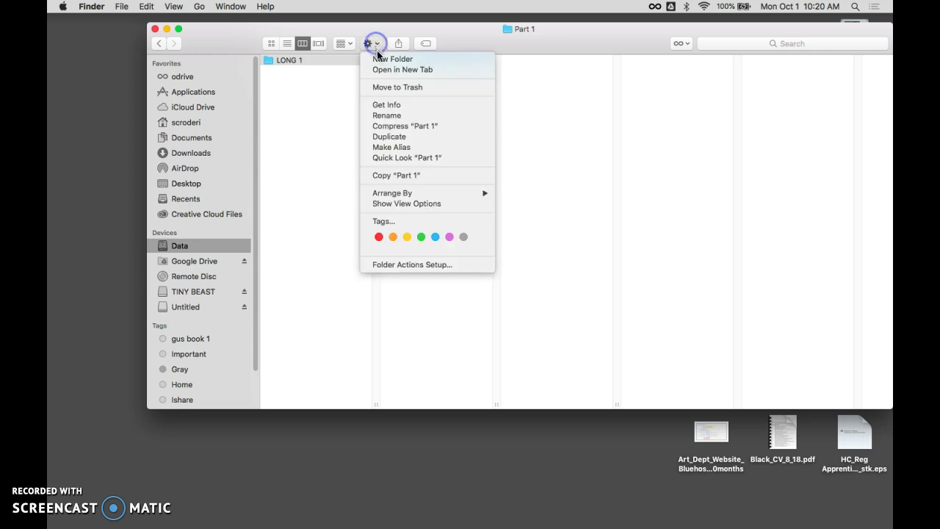
click(378, 59)
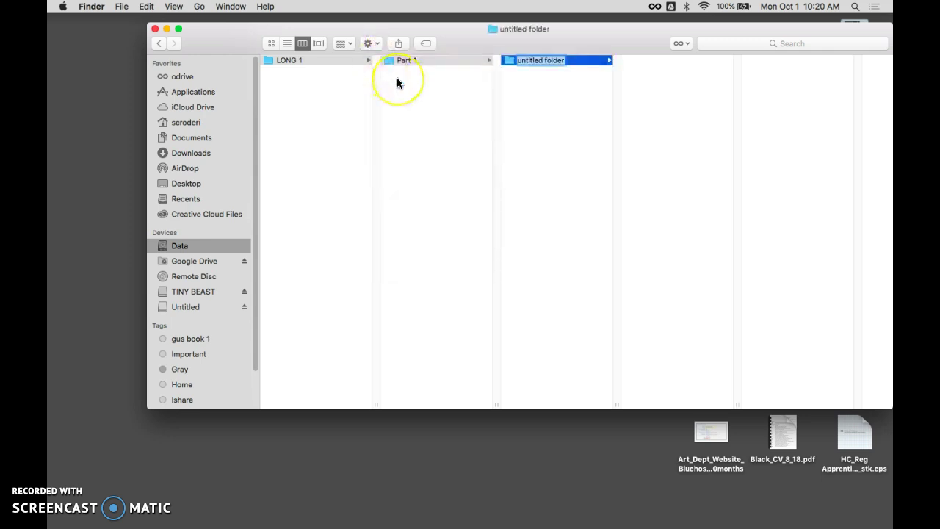
text(RAW)
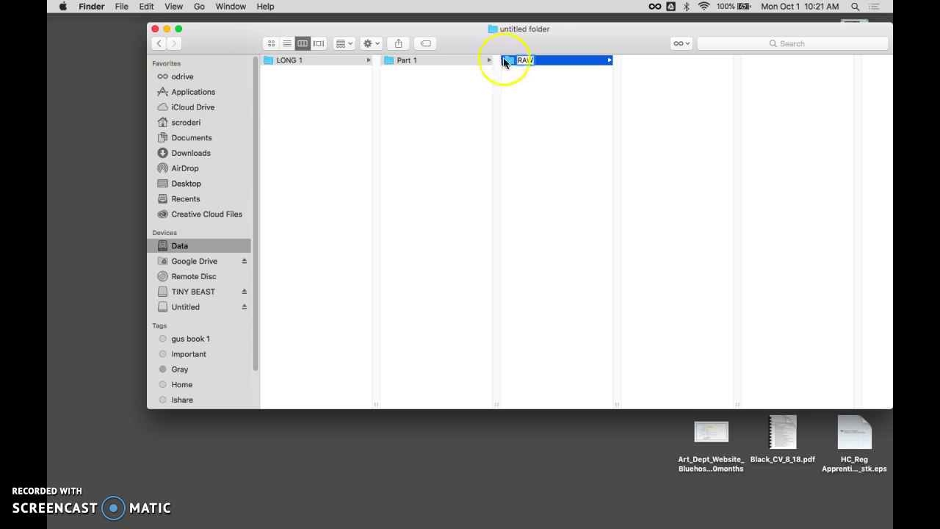
click(396, 62)
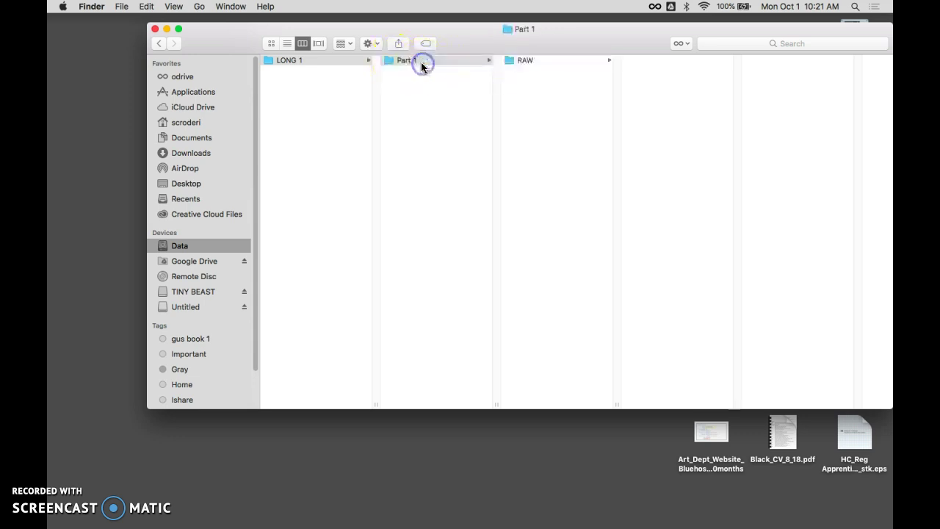
- Add a subfolder named PSD to the Part 1 folder, alongside RAW
click(386, 63)
click(376, 45)
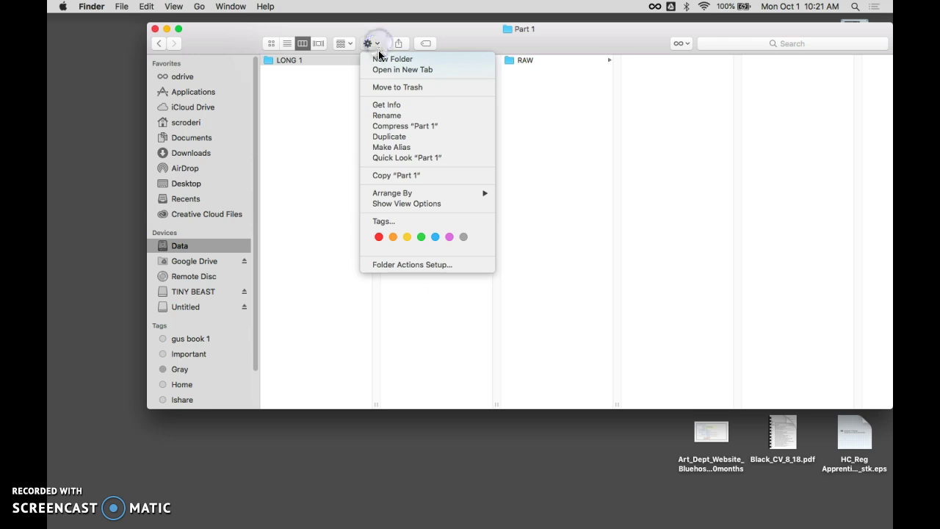
click(381, 59)
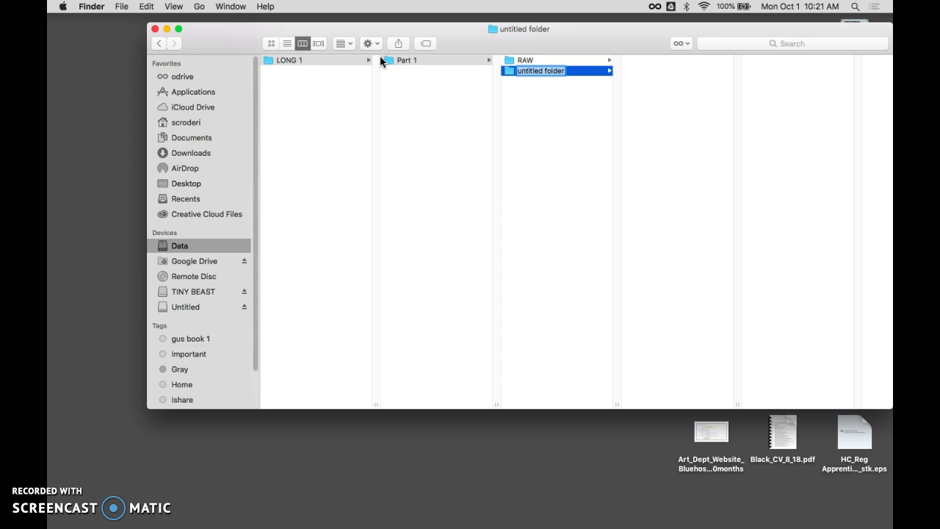
text(PSD)
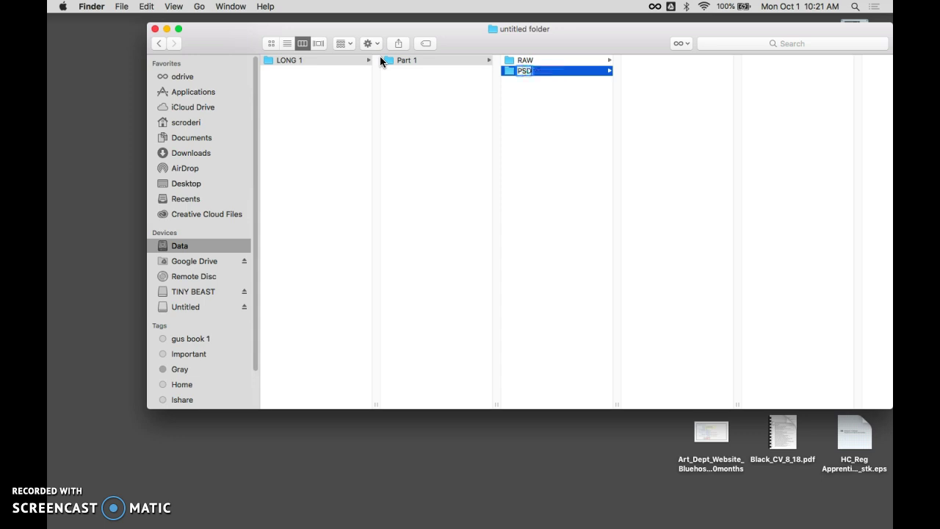
click(389, 60)
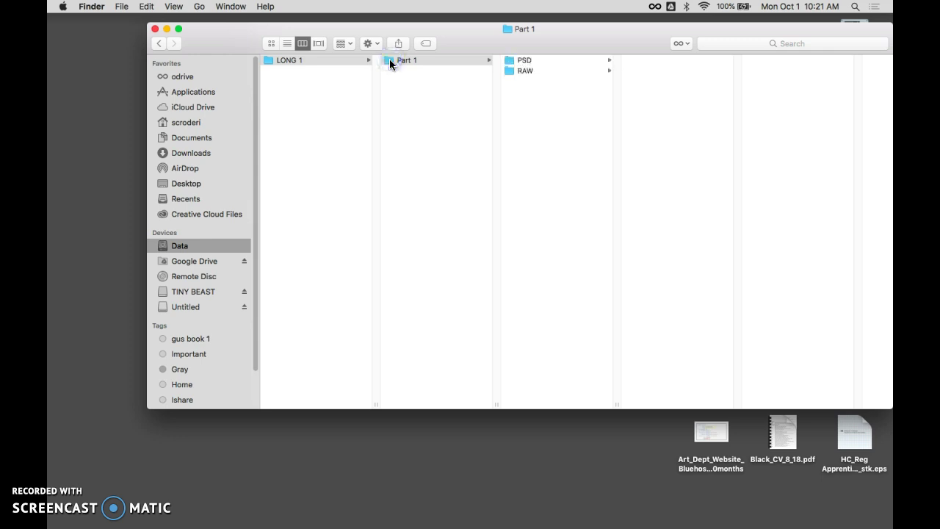
- Add a subfolder named PRINT to the Part 1 folder, alongside PSD and RAW
click(467, 66)
key(shift+super+n)
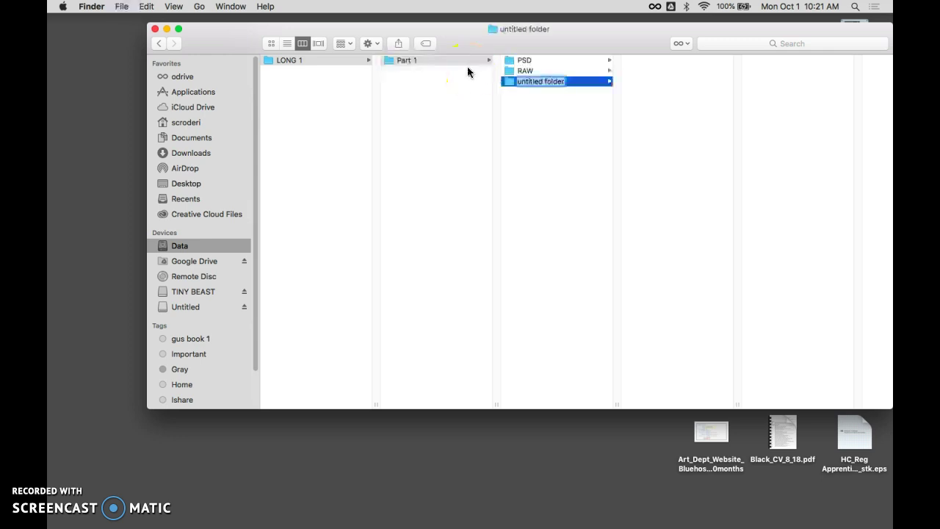
text(PRINT)
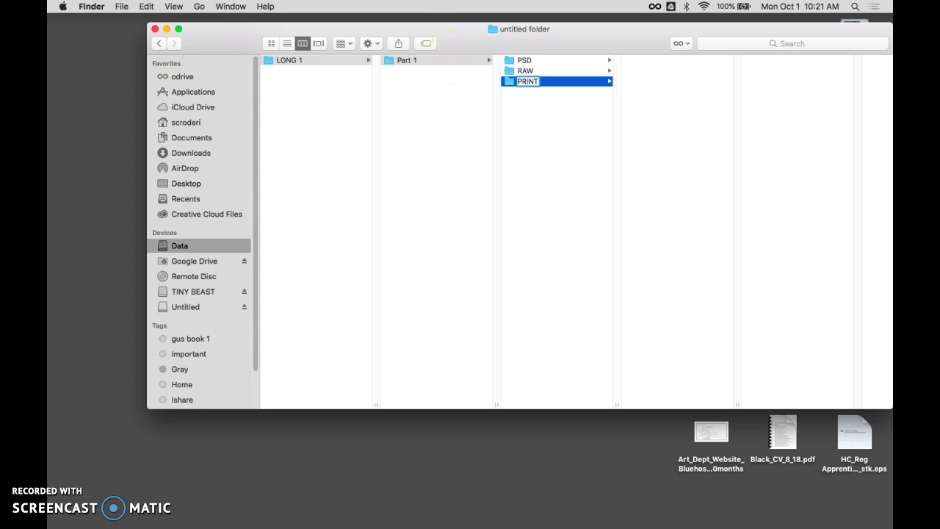
click(391, 63)
- Add a fourth subfolder named WEB/JPG to the Part 1 folder
click(389, 59)
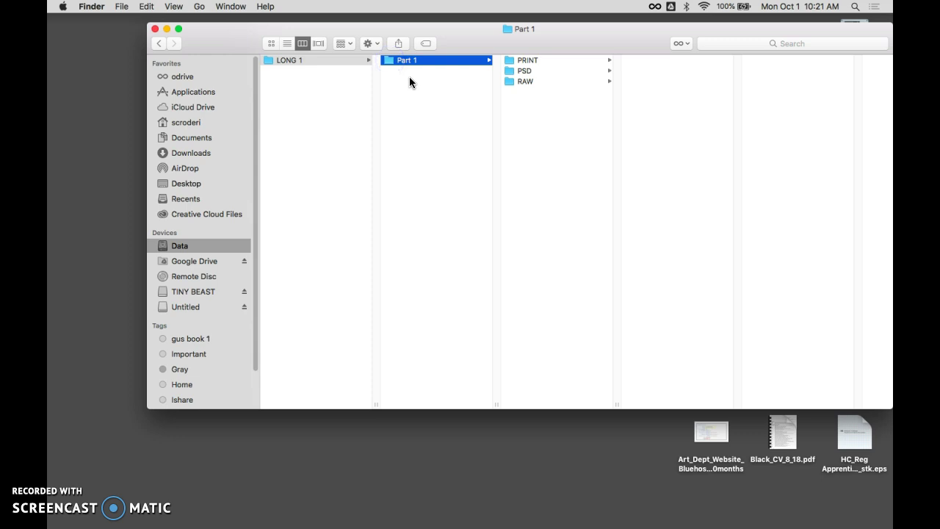
key(super+shift+n)
text(WEB/JPG)
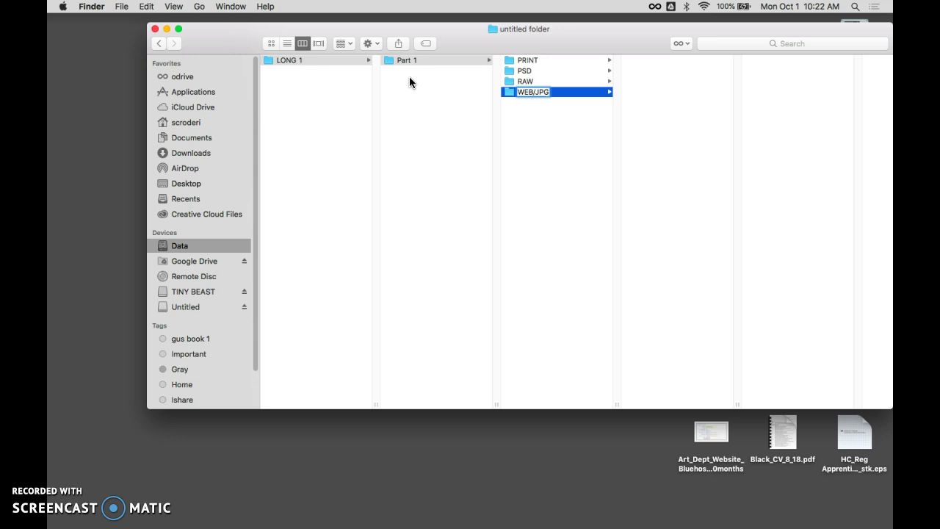
click(514, 60)
- Rename the PRINT subfolder of Part 1 as PRINT/TIFF
click(535, 60)
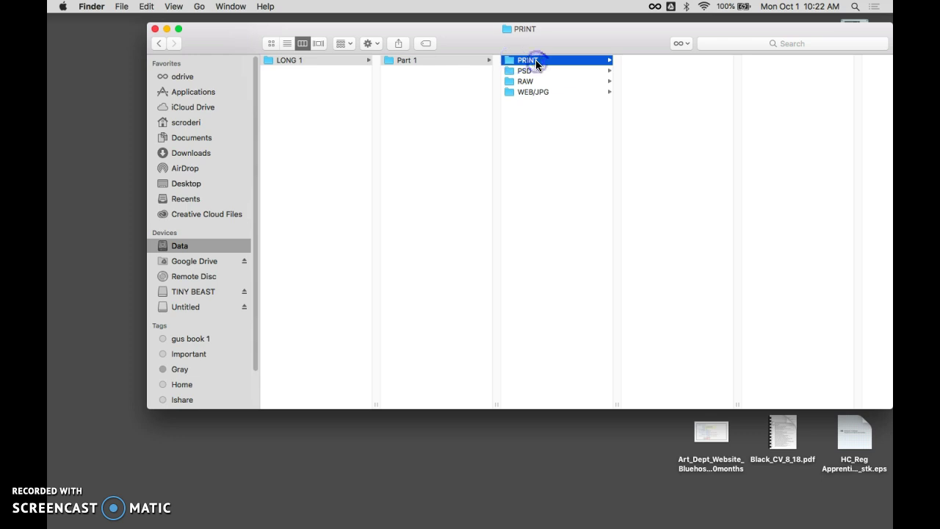
click(537, 60)
text(/TIFF)
click(535, 91)
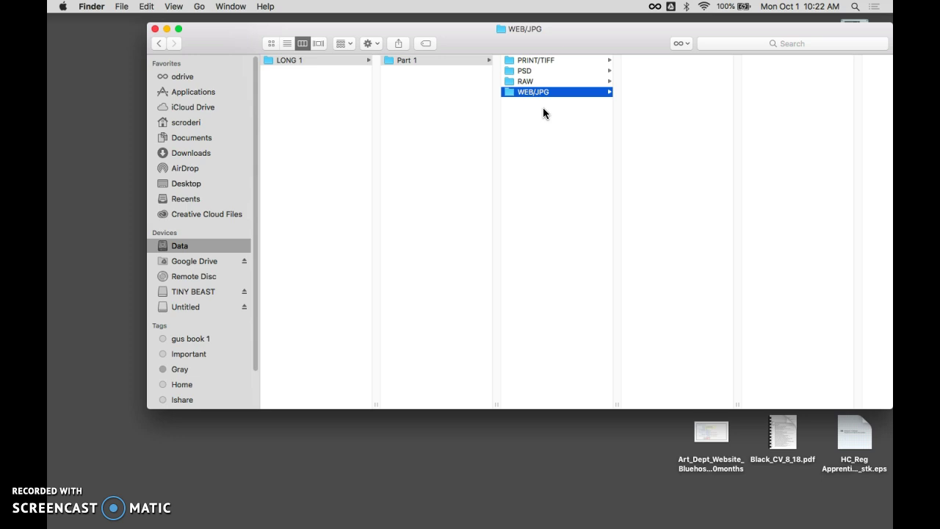
- Create a second subfolder named Part 2 inside LONG 1, next to Part 1
click(314, 60)
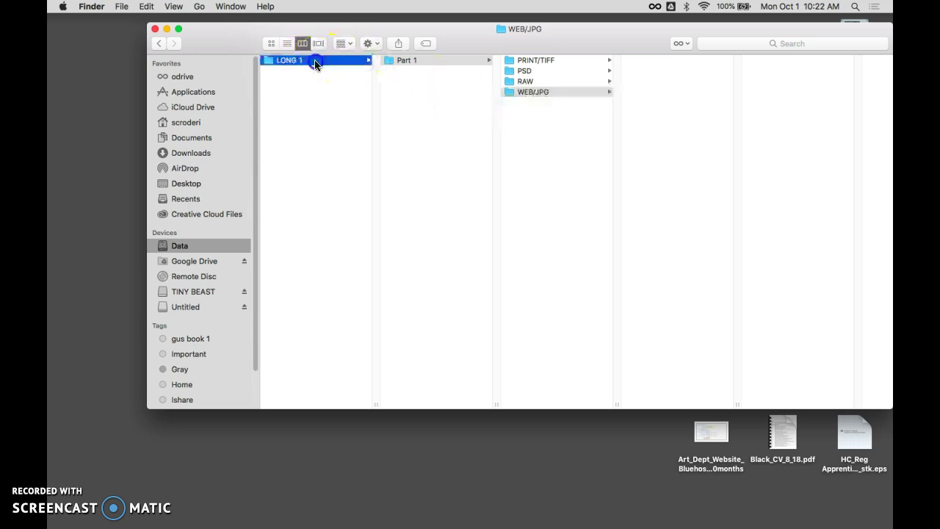
key(super+shift+n)
text(PART)
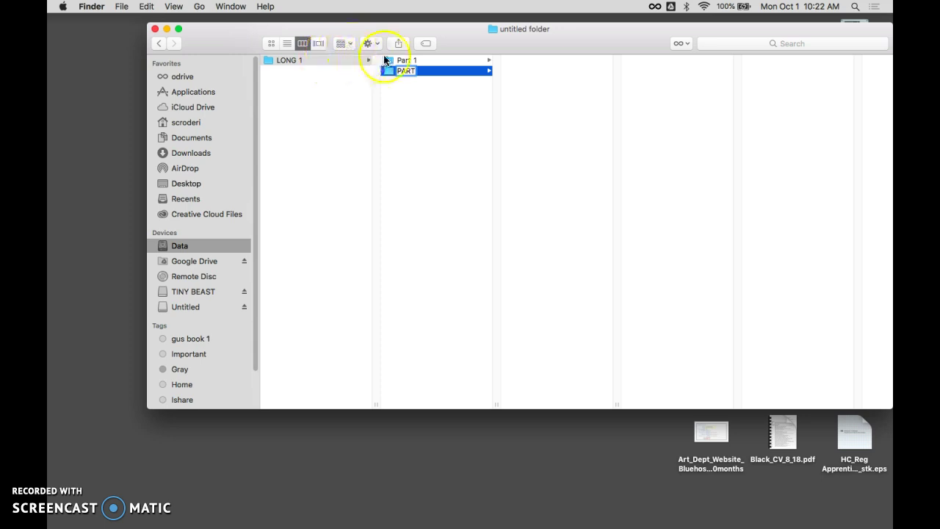
key(BackSpace)
key(BackSpace)
text(art 2)
click(388, 61)
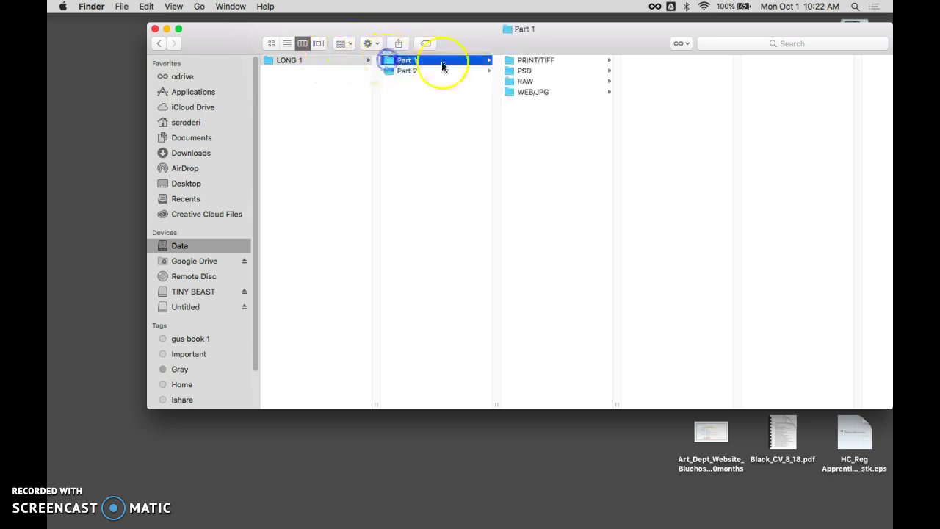
- Move the PRINT/TIFF, PSD, RAW and WEB/JPG subfolders from Part 1 into Part 2, and copy them back into Part 1
drag(555, 128, 412, 75)
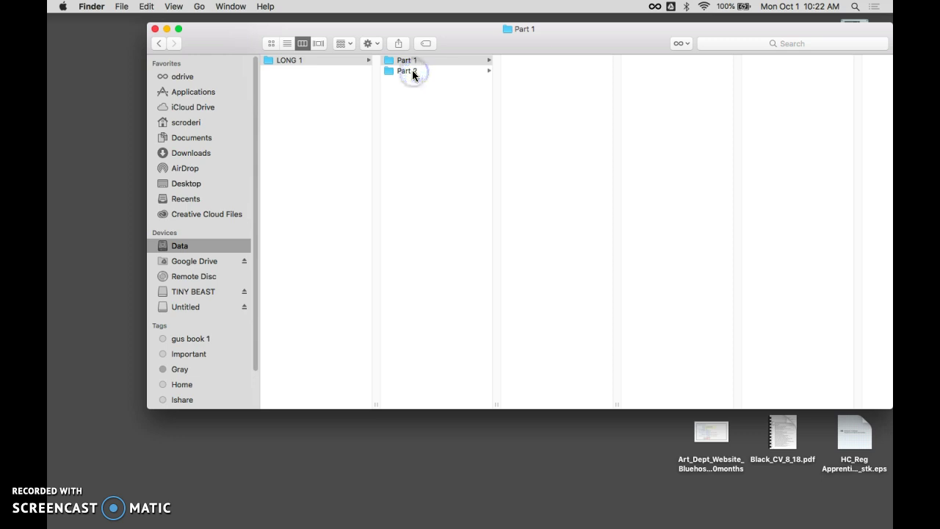
click(413, 74)
click(533, 110)
drag(532, 110, 410, 60)
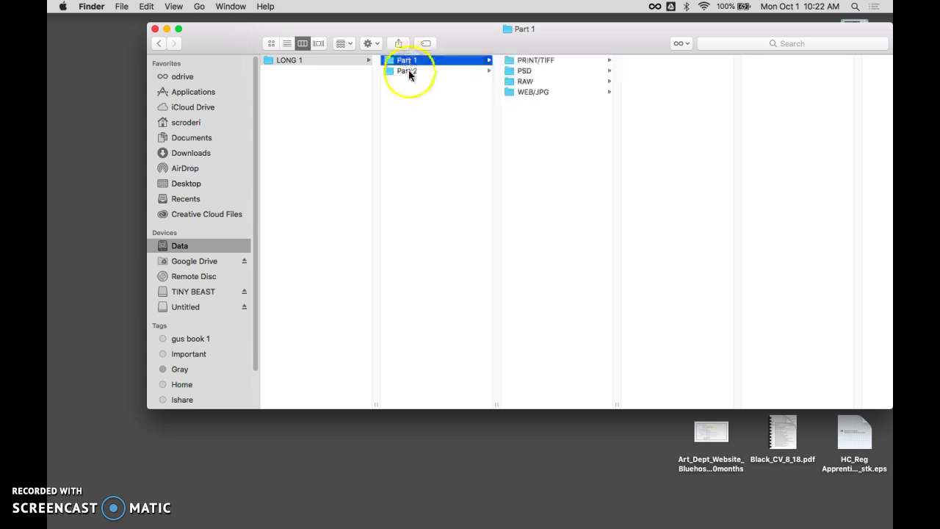
click(408, 71)
click(408, 62)
click(408, 72)
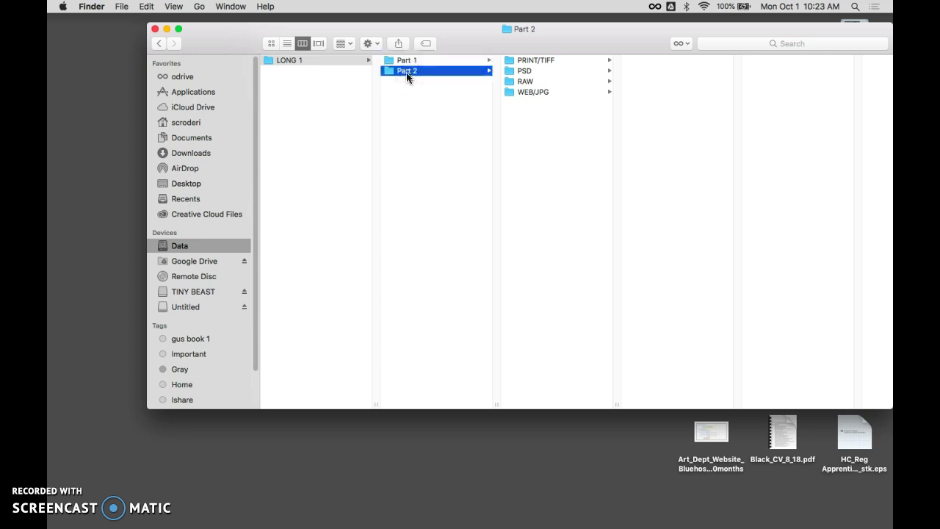
- Create a third subfolder named Part 3 inside LONG 1, alongside Part 1 and Part 2
click(301, 62)
click(300, 62)
key(super+shift+n)
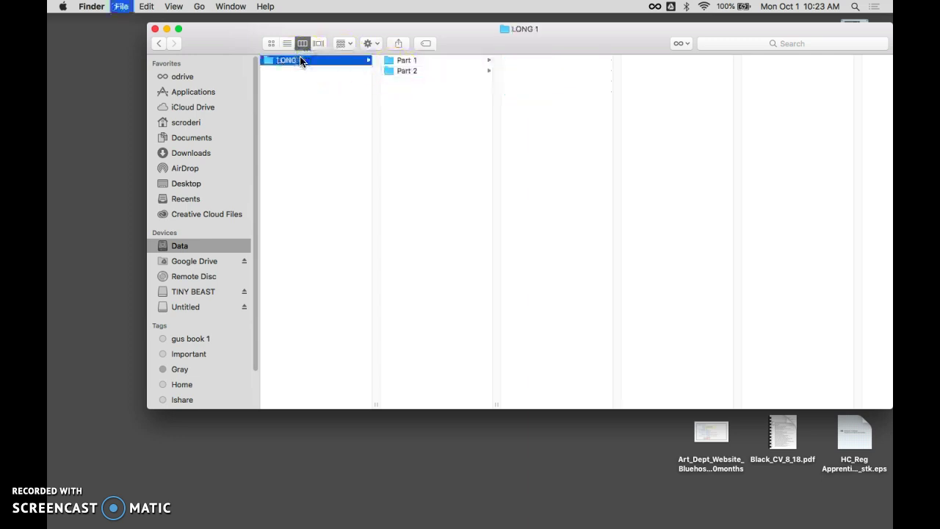
text(Part 3)
- Add two subfolders named RAW and PSD to the Part 3 folder
click(387, 81)
key(super+shift+n)
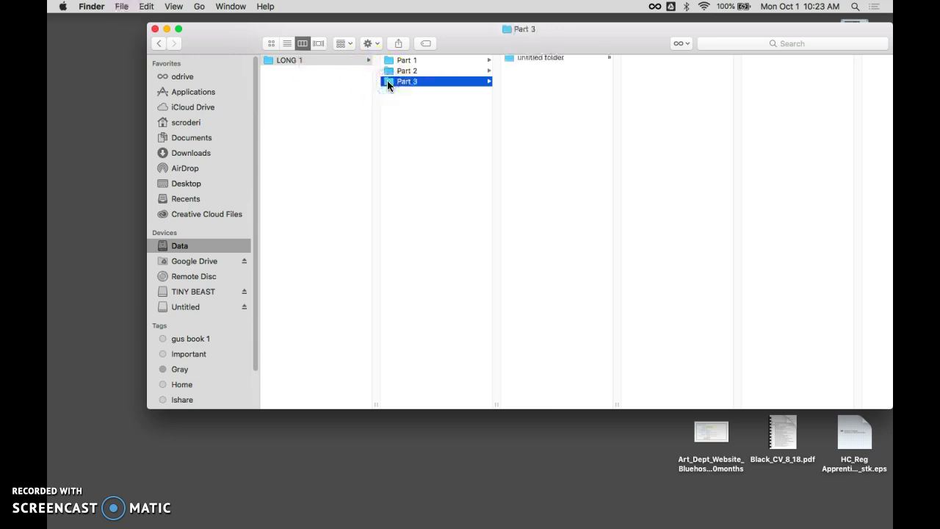
text(RAW)
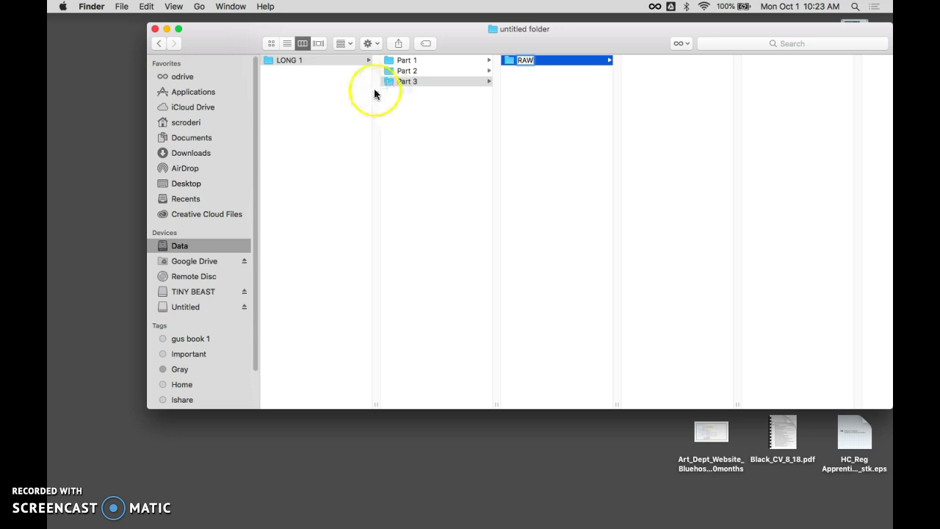
click(388, 82)
key(super+shift+n)
text(PSD)
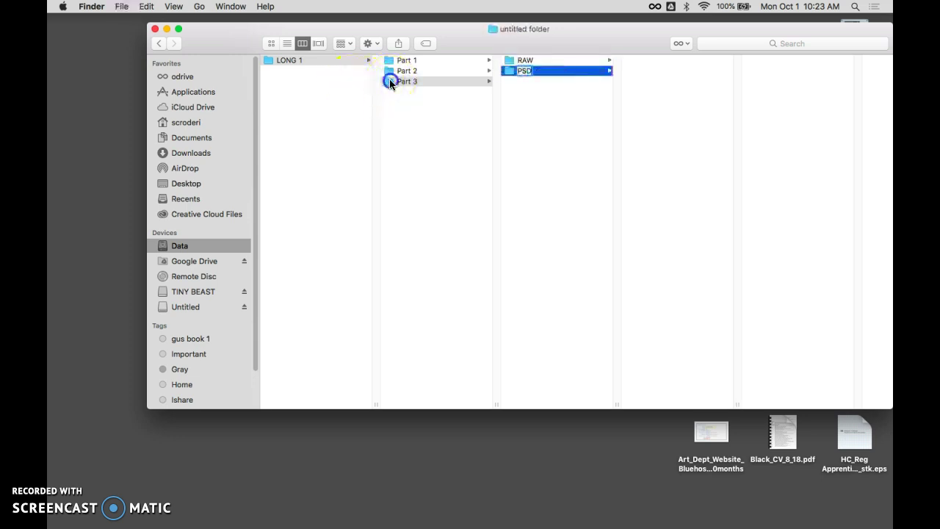
- Add two more subfolders named PRINT/TIFF and WEB/JPEG to the Part 3 folder
click(389, 80)
key(super+shift+n)
text(P)
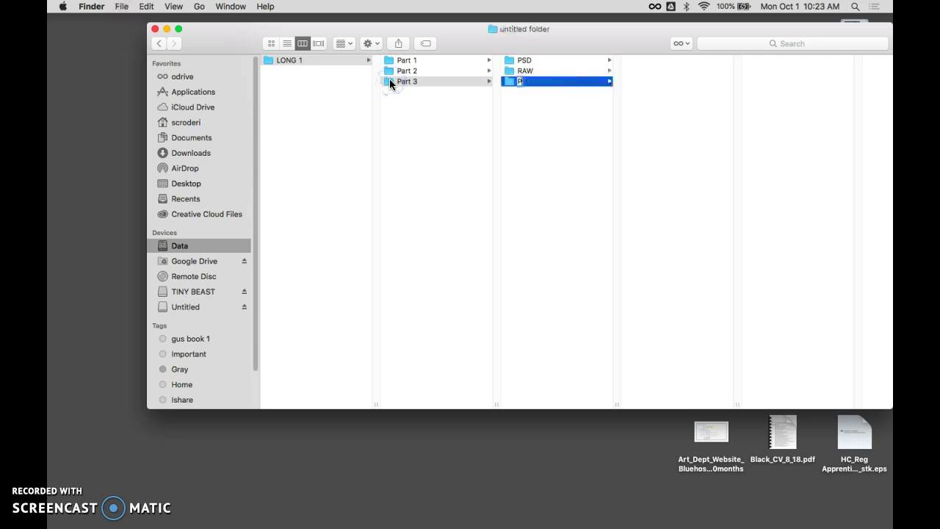
text(RINT/TIFF)
click(386, 80)
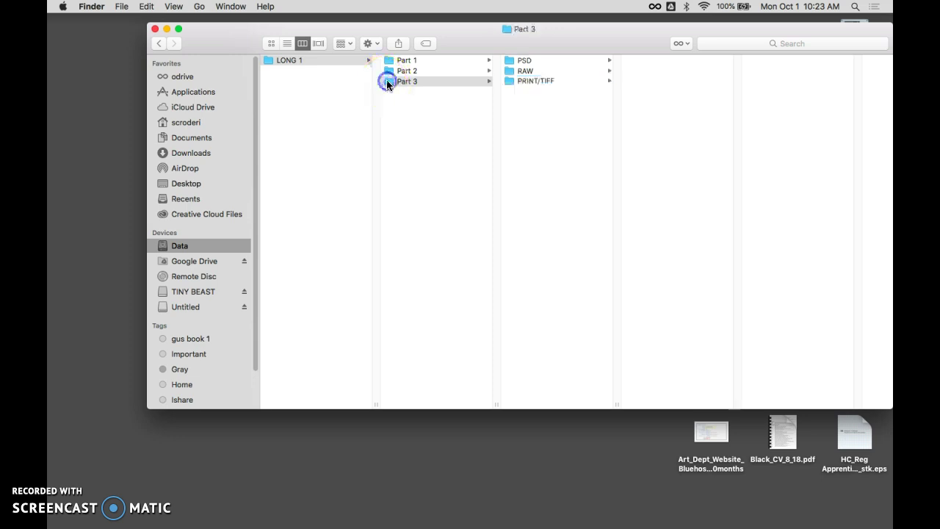
key(super+shift+n)
text(WE)
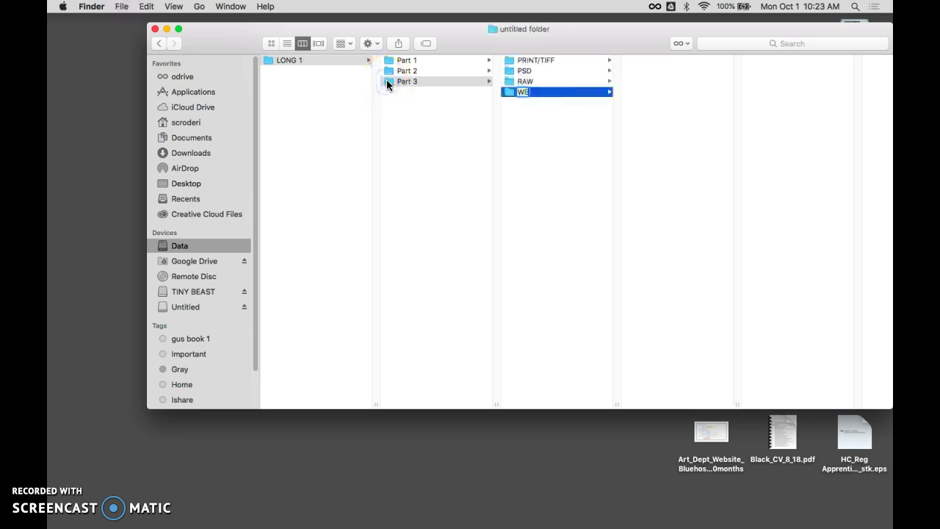
text(B/JPEG)
click(426, 111)
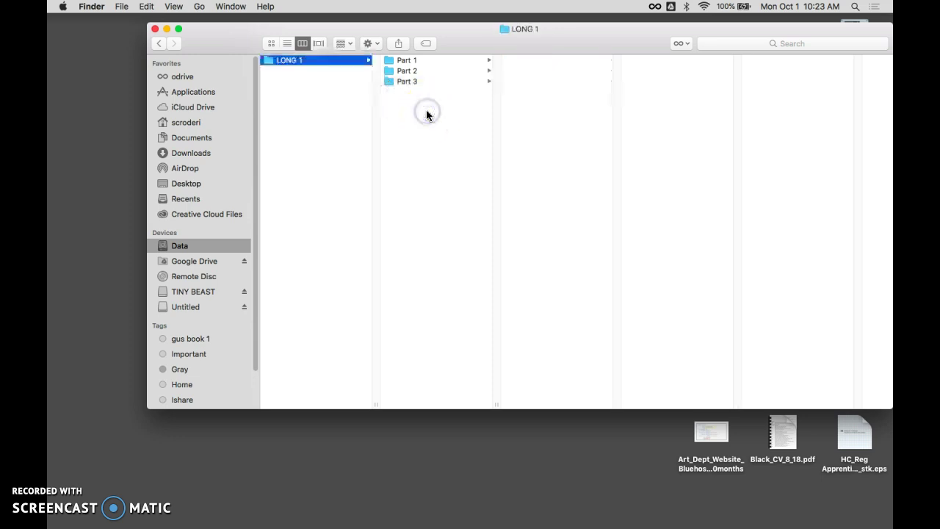
- View the LONG 1 contents as icons and as a list, and return to the column view
click(271, 43)
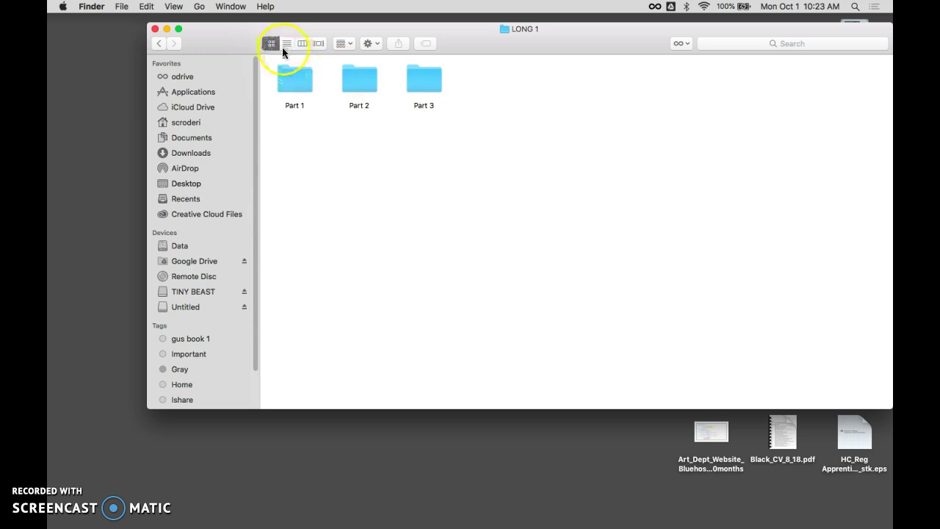
click(287, 44)
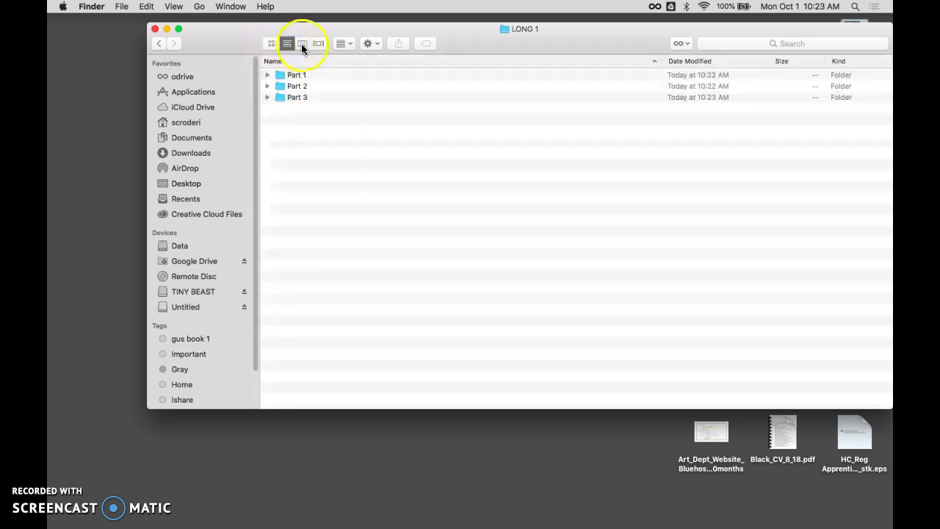
click(301, 43)
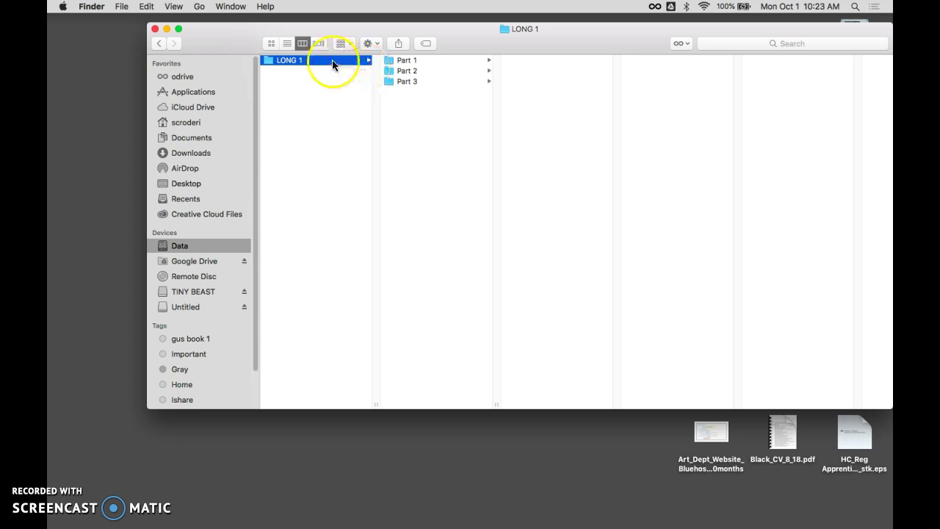
- Review the subfolders of Part 1, Part 2 and Part 3, and select the PRINT/TIFF folder in Part 1
click(386, 62)
click(385, 71)
click(386, 81)
click(388, 62)
key(Right)
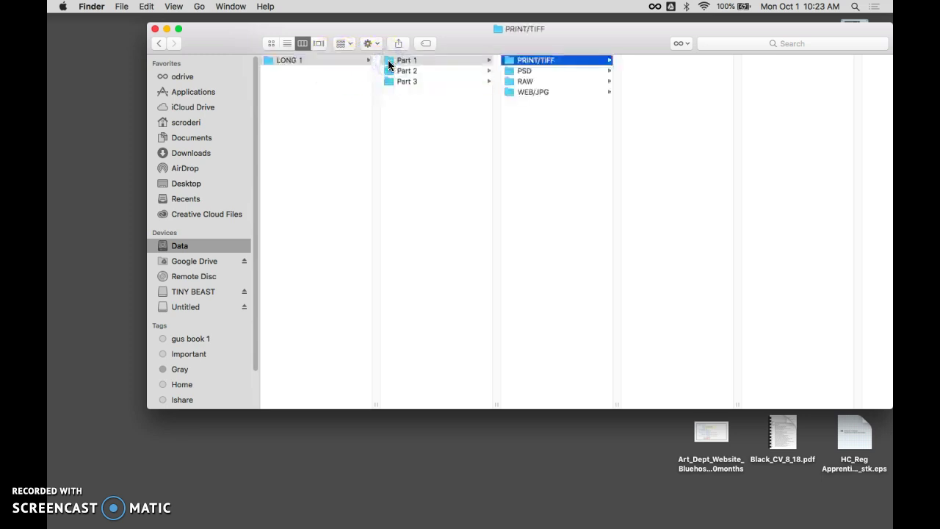